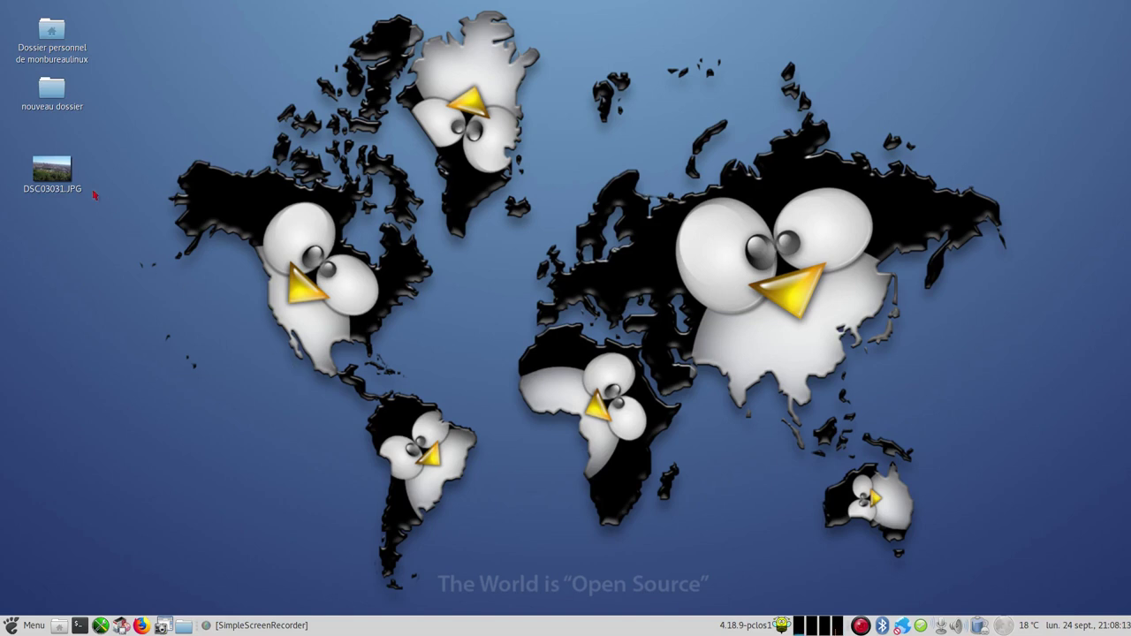
Preview DSC03031.JPG in the image viewer, then close the viewer.
right_click(70, 175)
left_click(128, 184)
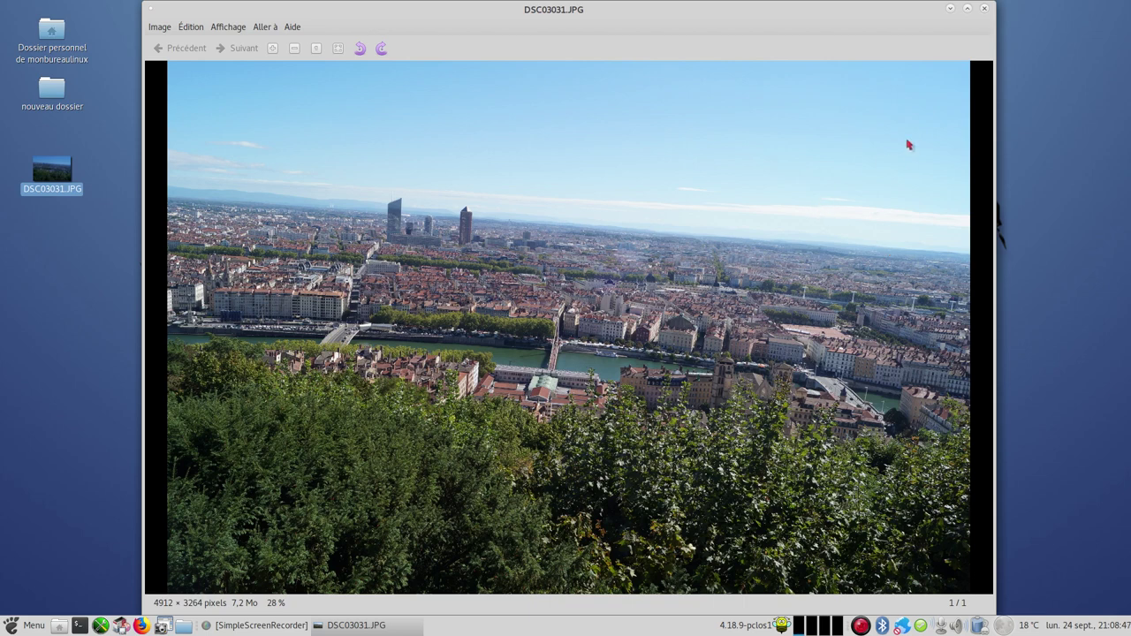
left_click(984, 9)
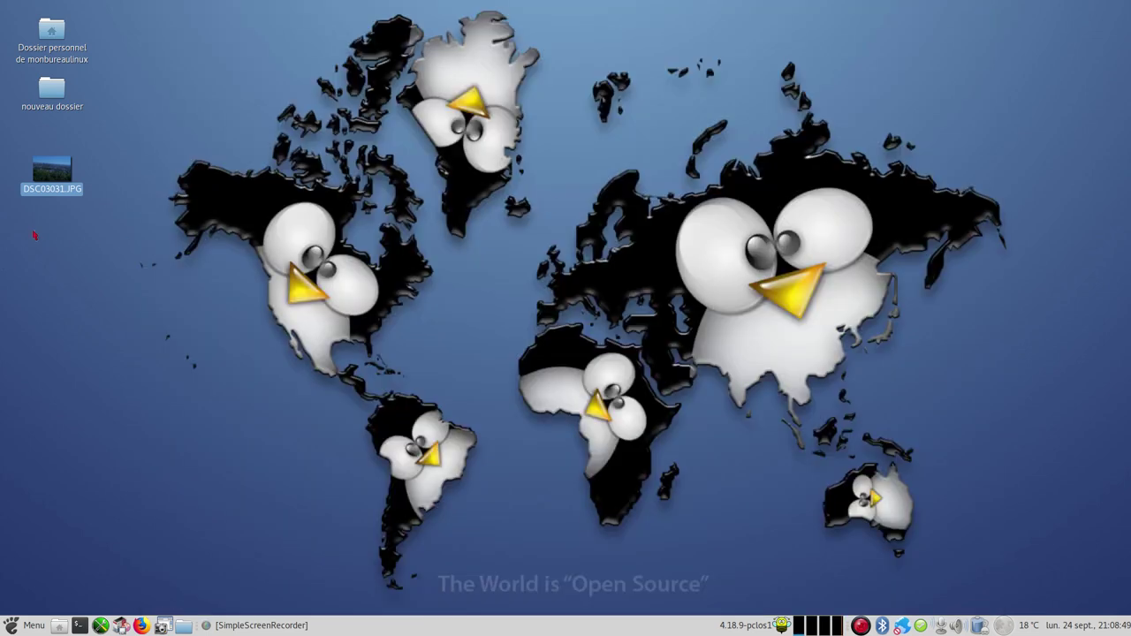
Copy DSC03031.JPG, paste the duplicate onto the desktop, and open that duplicate with GIMP.
right_click(70, 172)
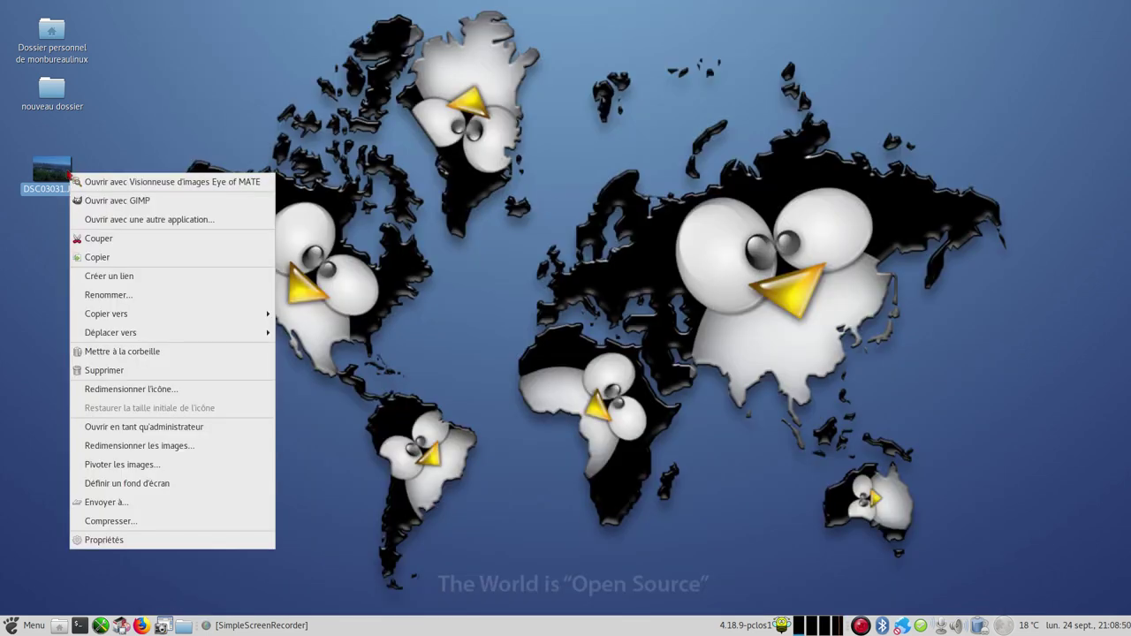
left_click(97, 257)
right_click(79, 336)
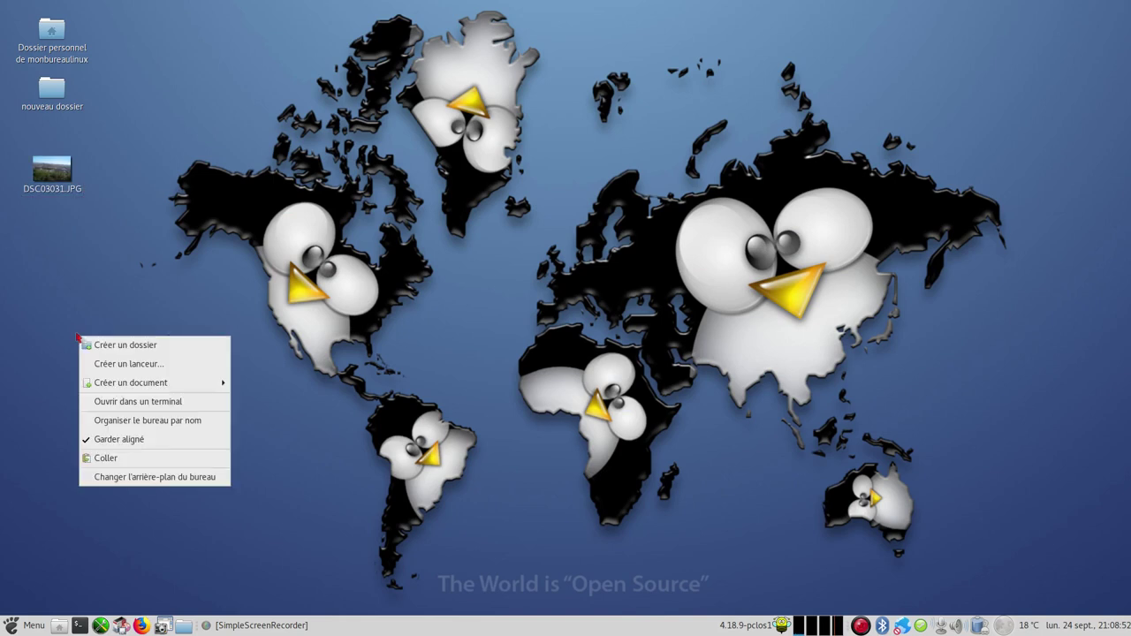
left_click(149, 458)
right_click(55, 226)
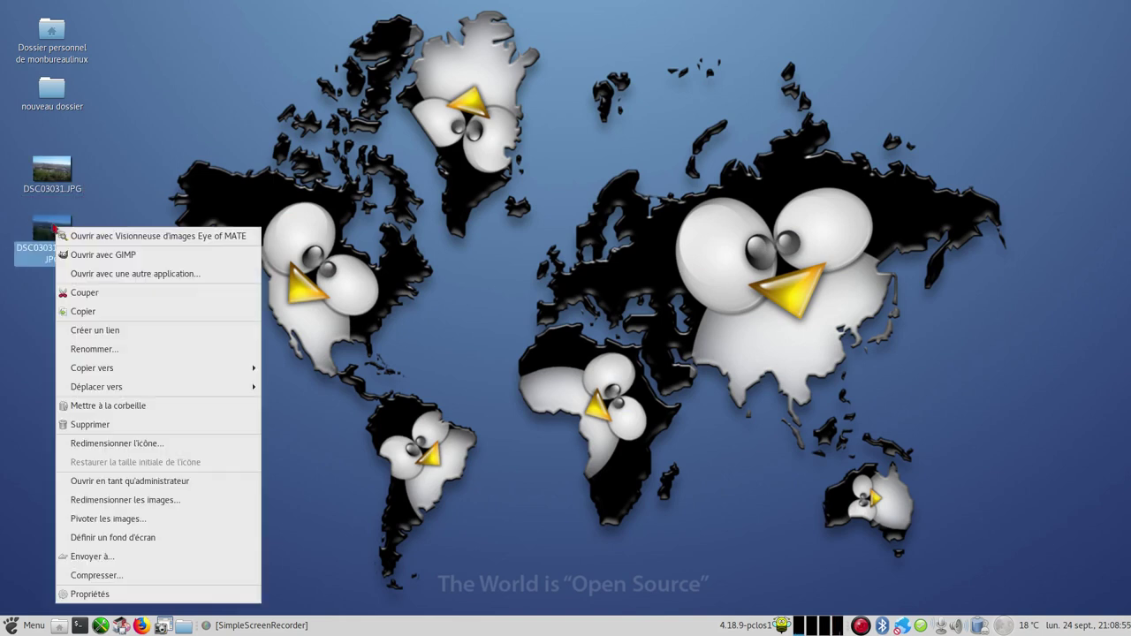
left_click(108, 254)
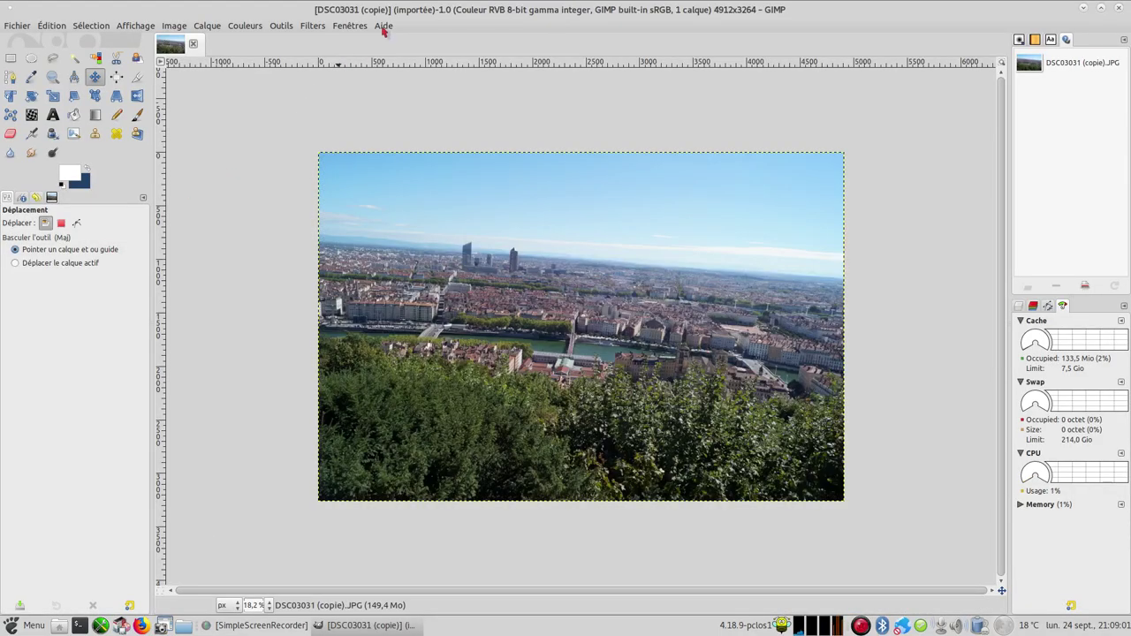
View the GIMP version in Aide > À propos, then close it.
left_click(383, 26)
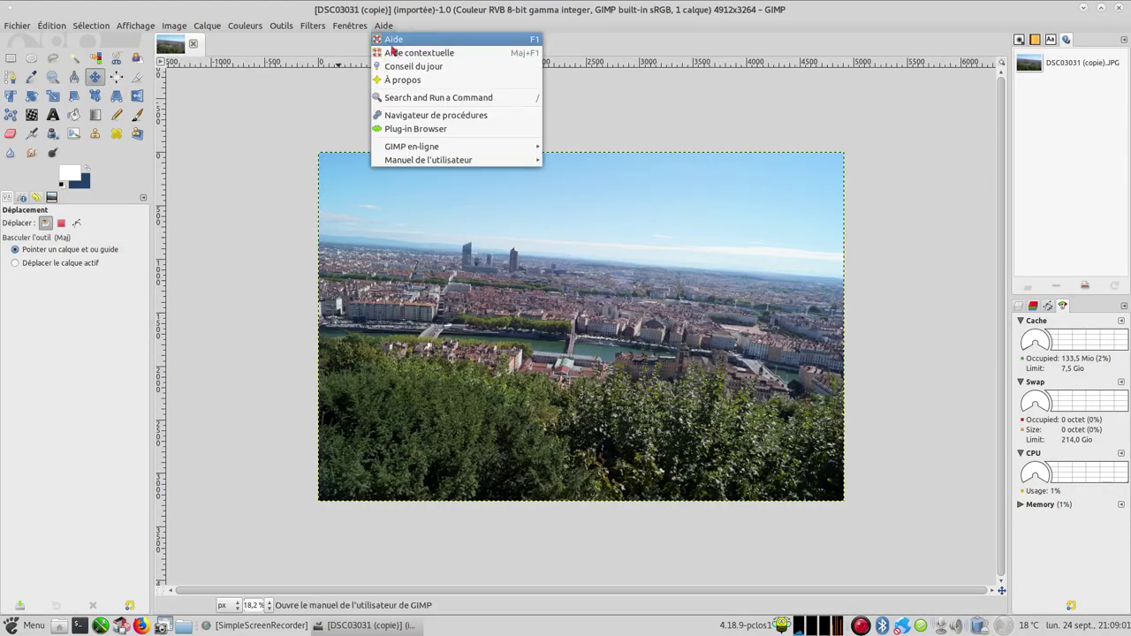
left_click(402, 78)
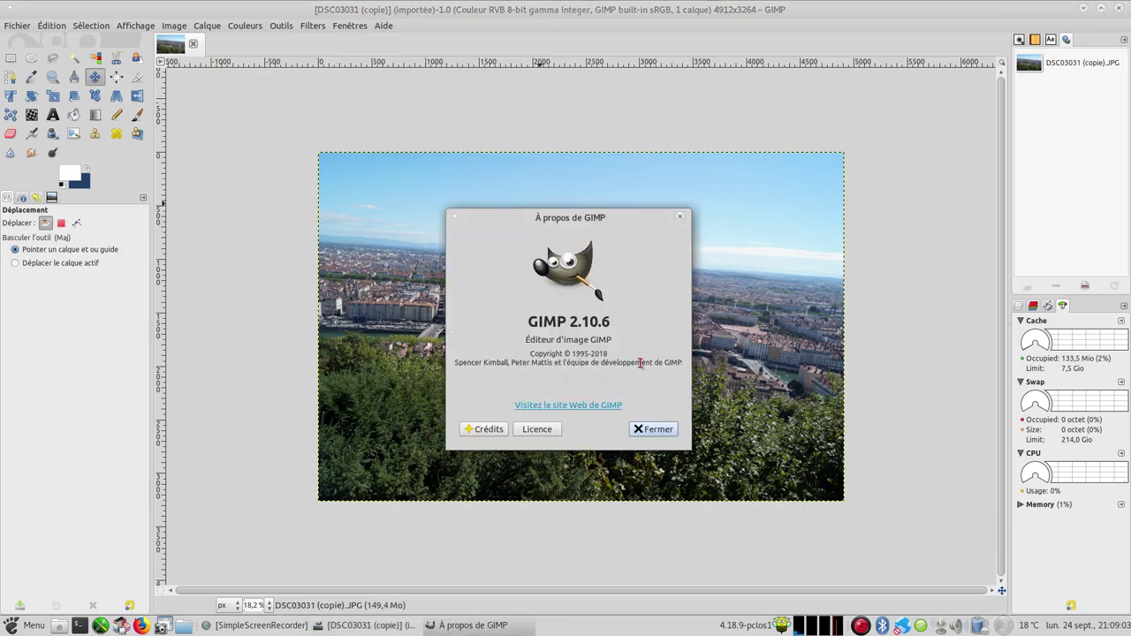
left_click(654, 429)
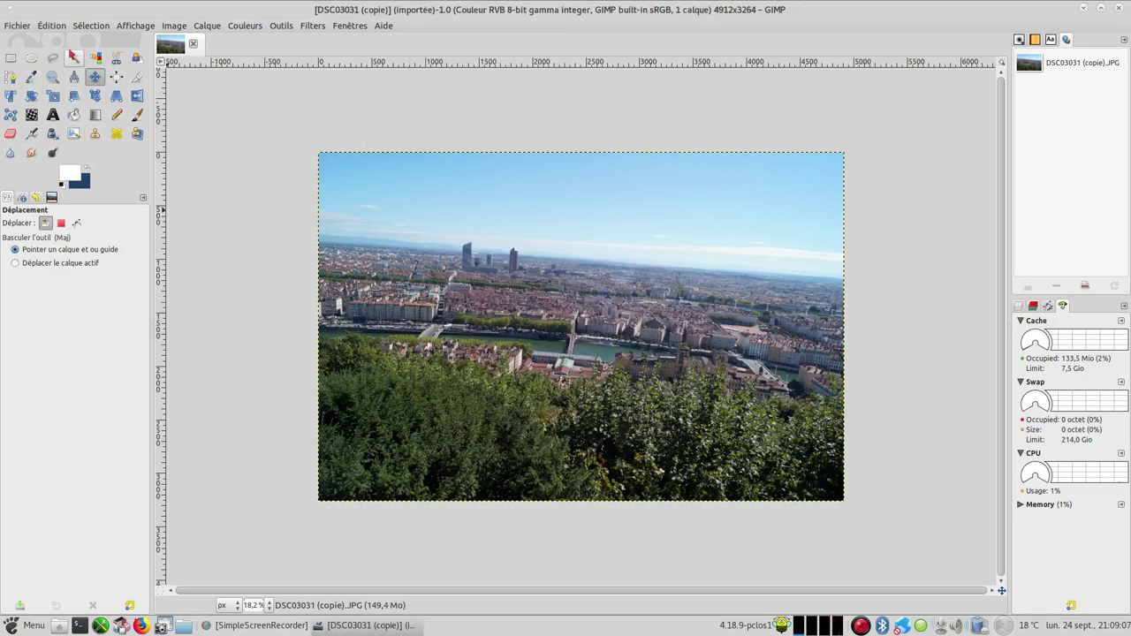
Browse the Thème and Icon Theme preferences, then confirm Preferences with OK.
left_click(58, 32)
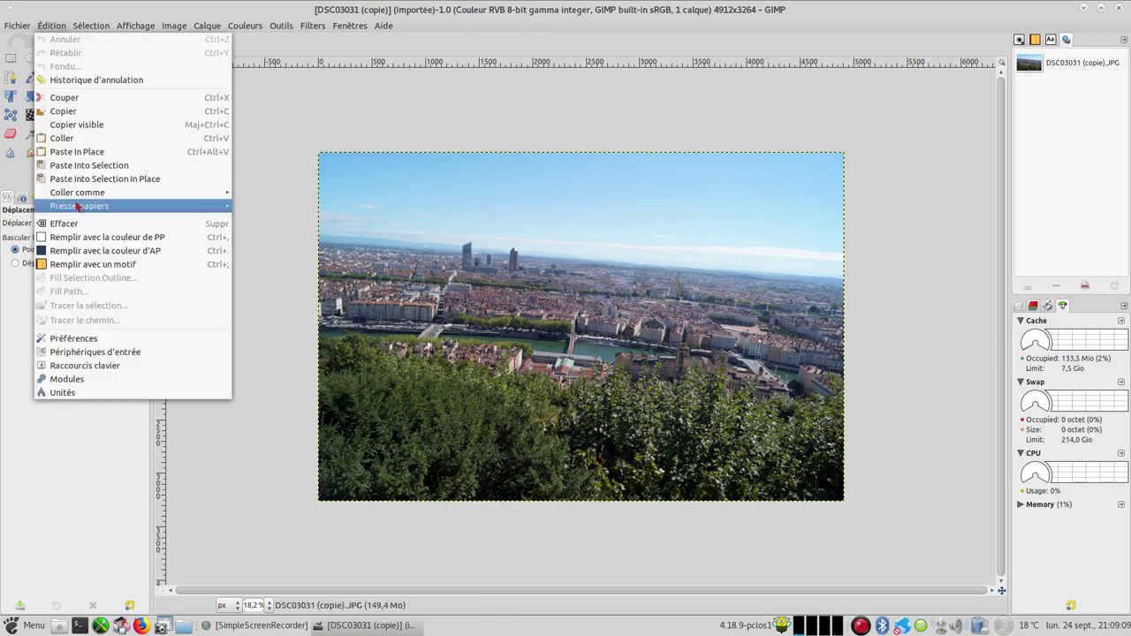
left_click(105, 339)
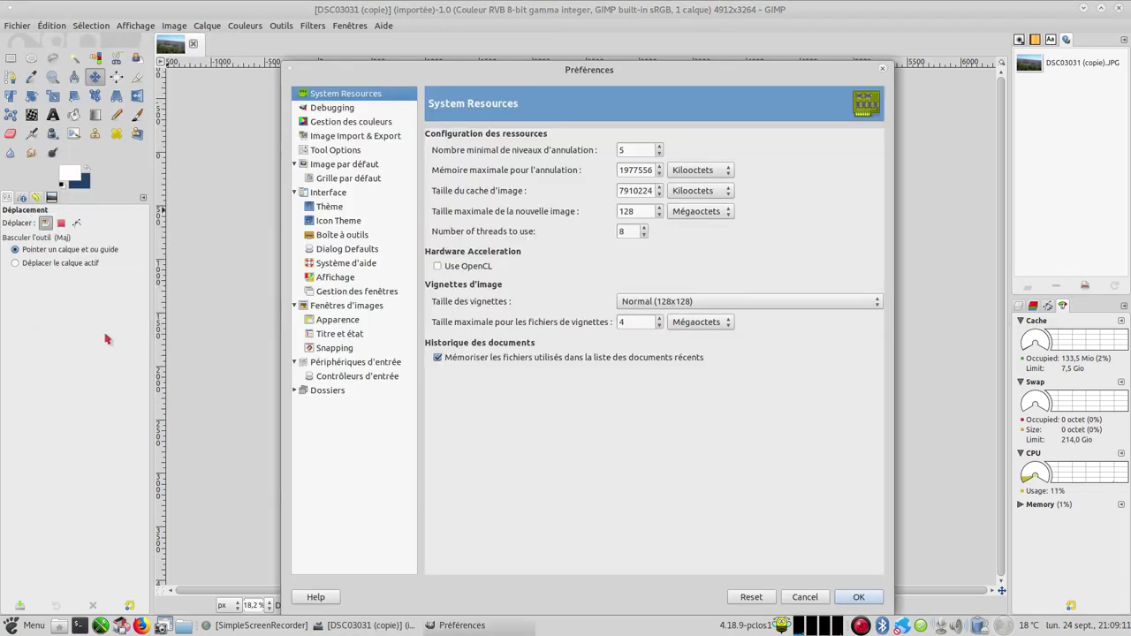
left_click(335, 213)
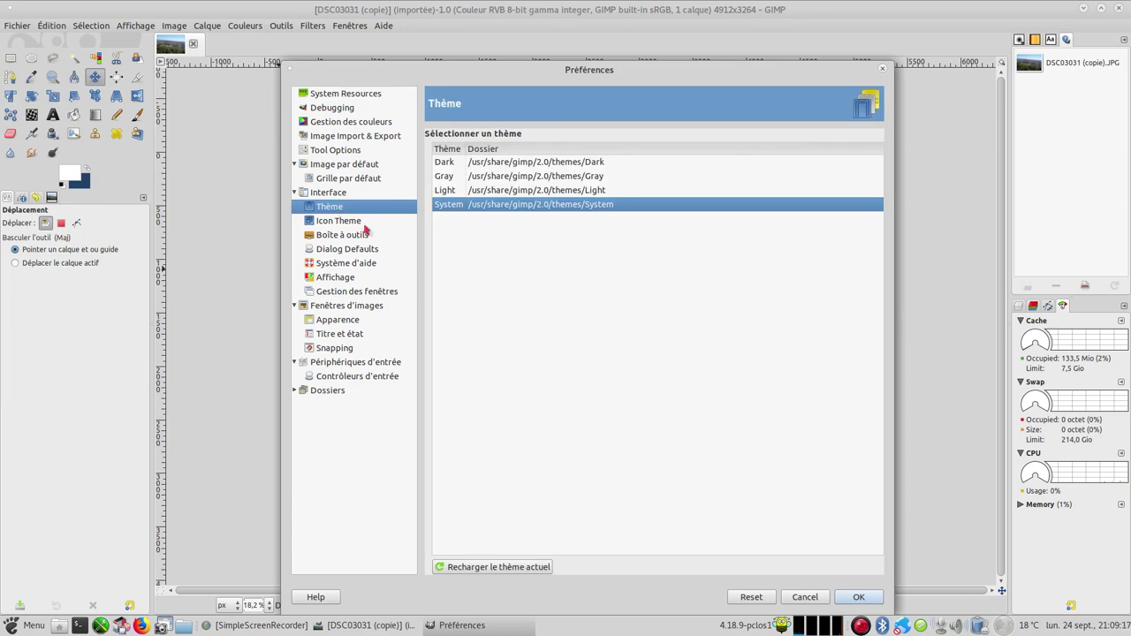
left_click(333, 223)
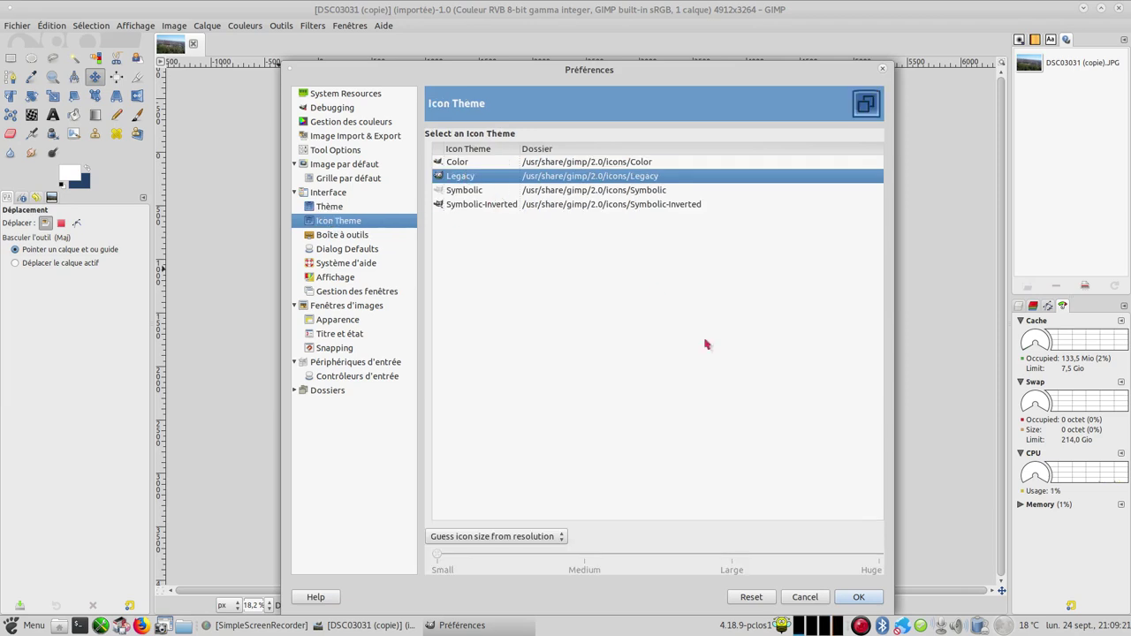
left_click(843, 598)
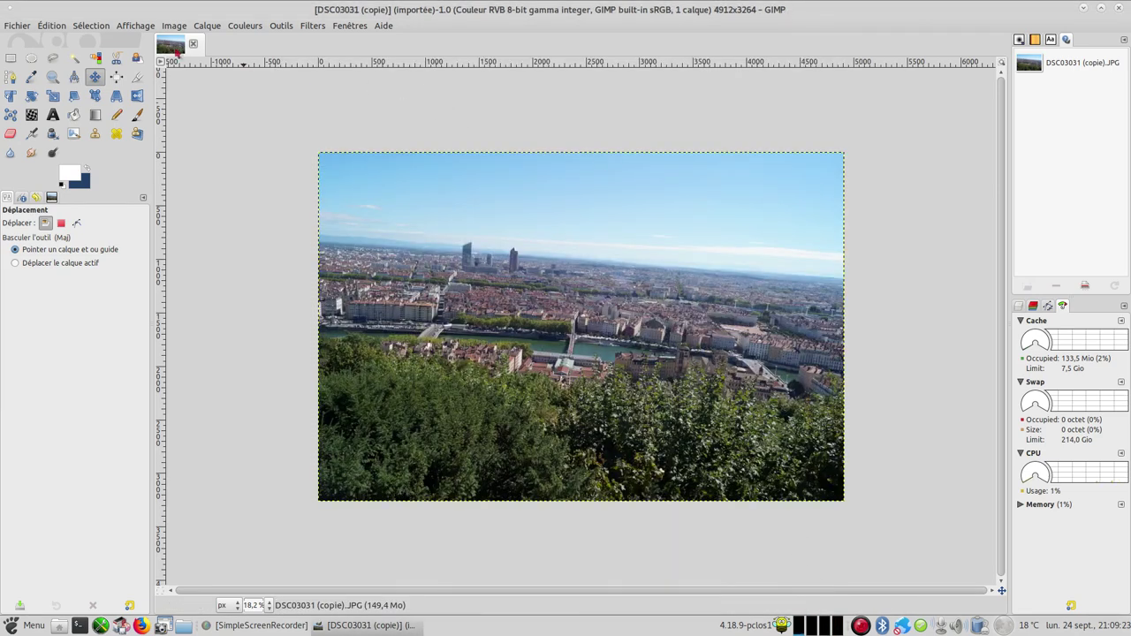
Zoom the Lyon photo to fit the window and add a horizontal guide at 50%.
left_click(137, 26)
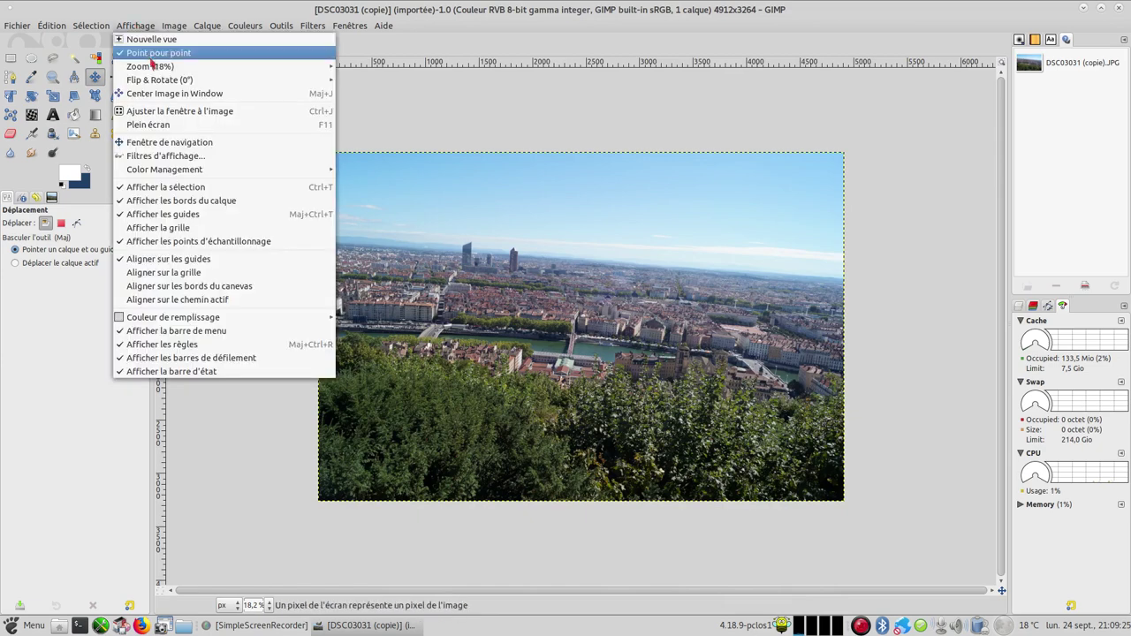
mouse_move(151, 66)
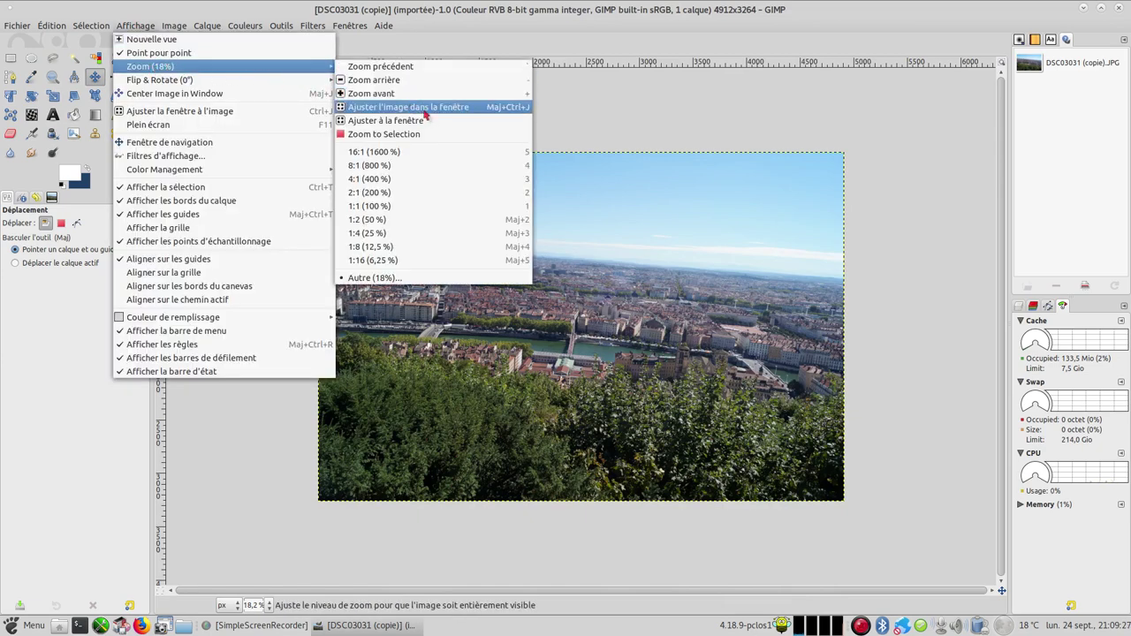
left_click(425, 107)
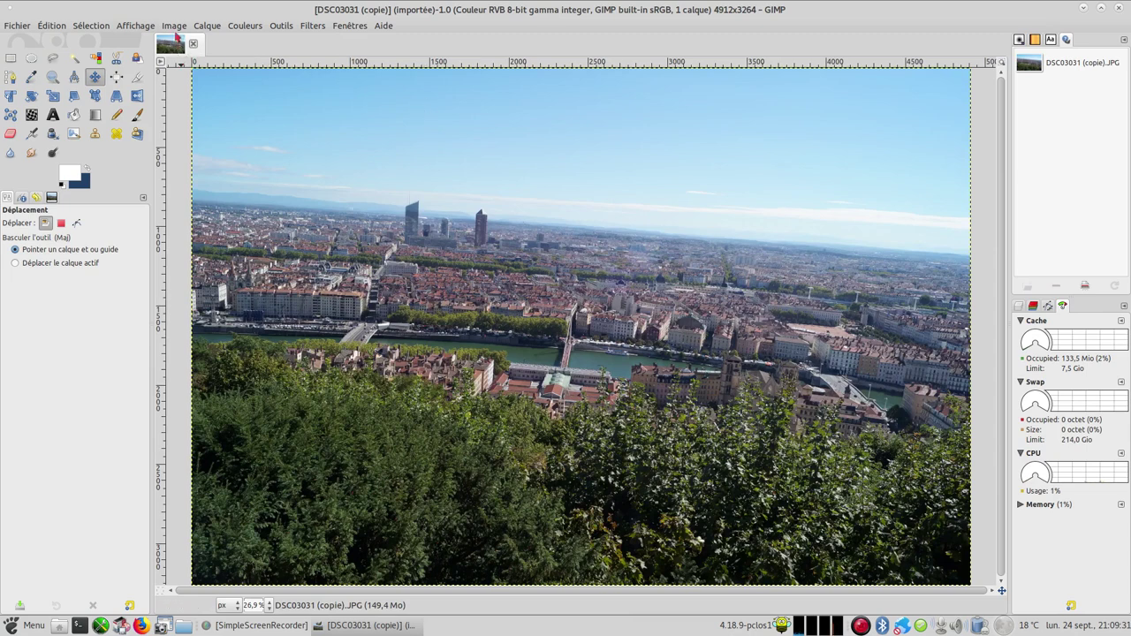
left_click(175, 26)
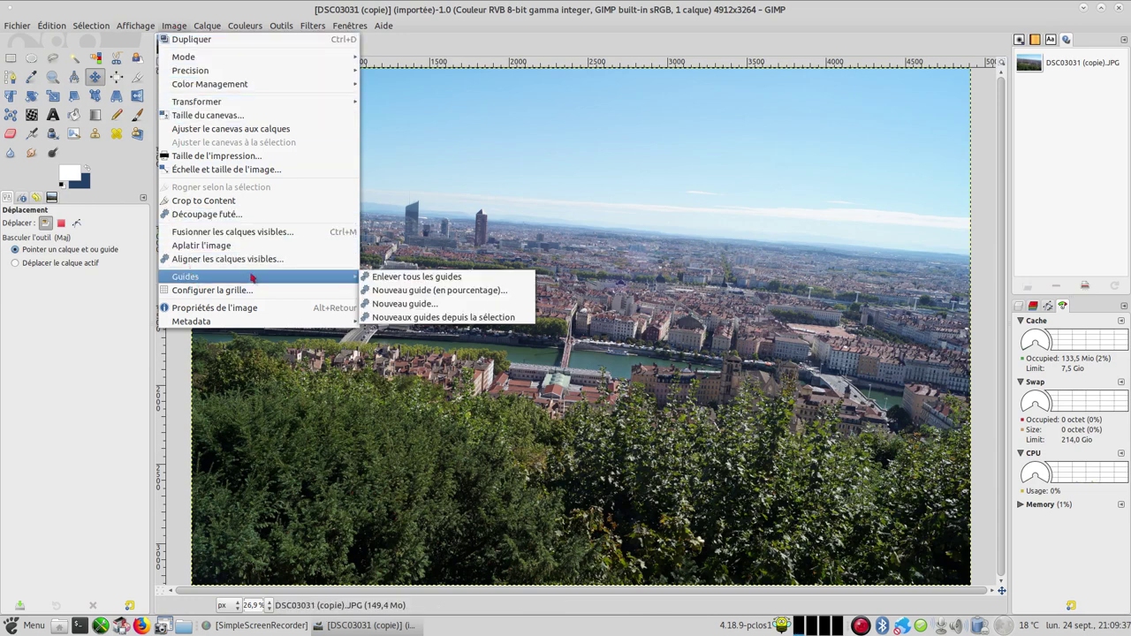
mouse_move(186, 277)
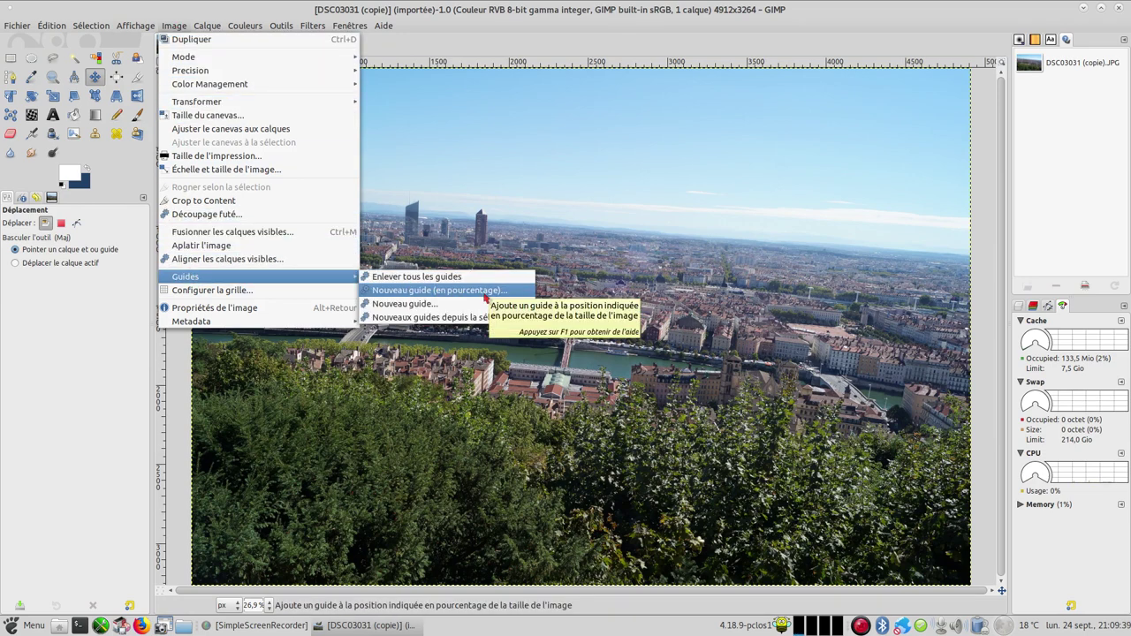
left_click(485, 299)
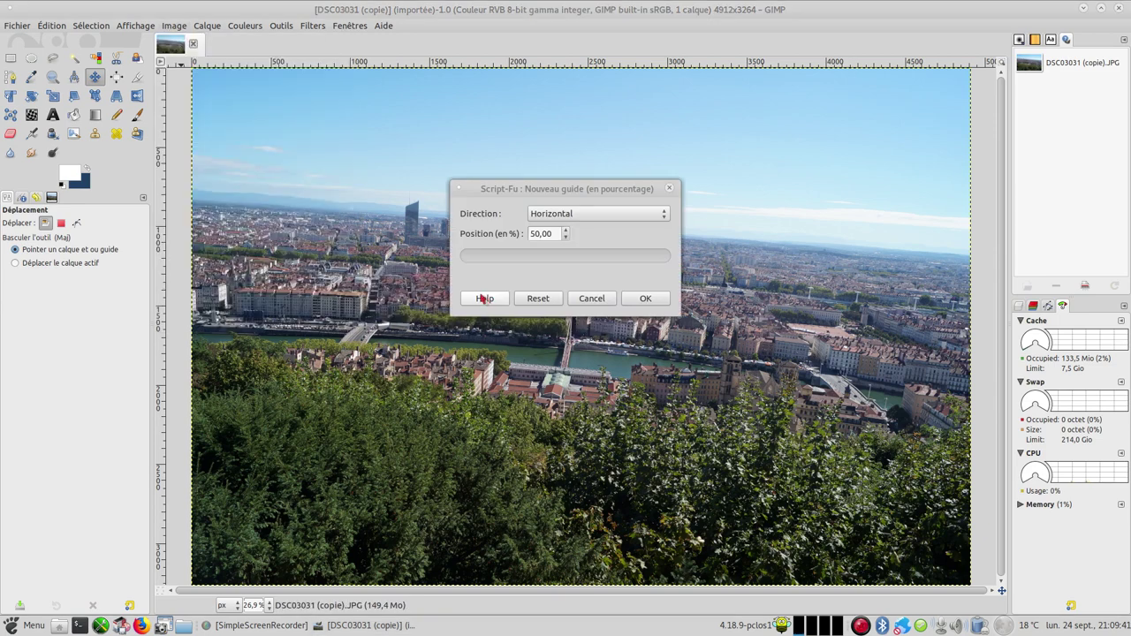
left_click(581, 216)
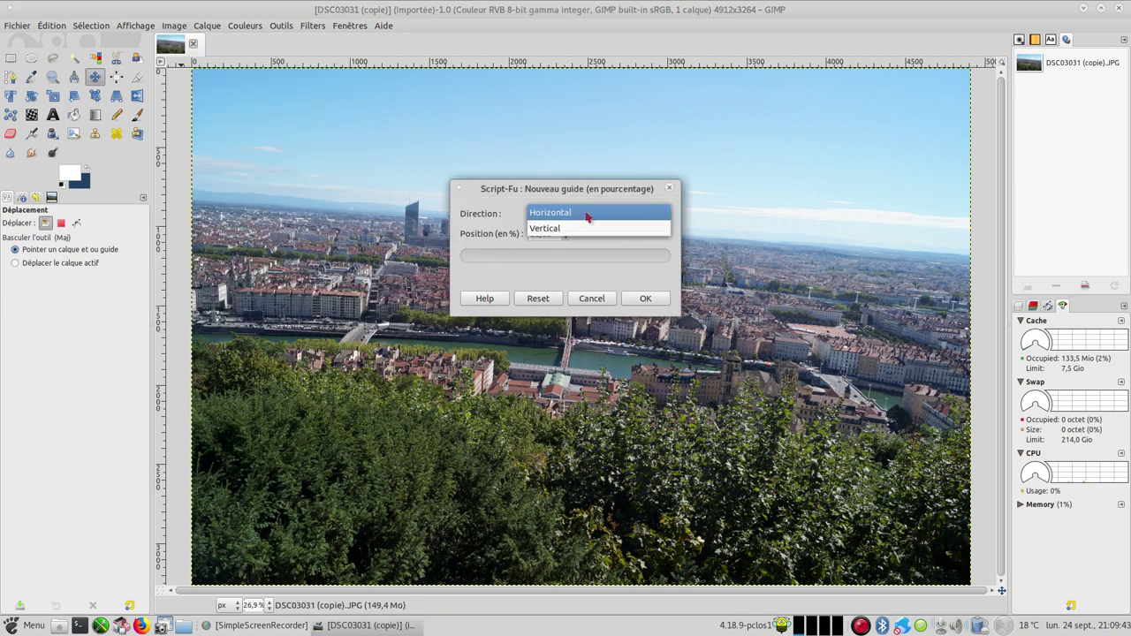
left_click(583, 216)
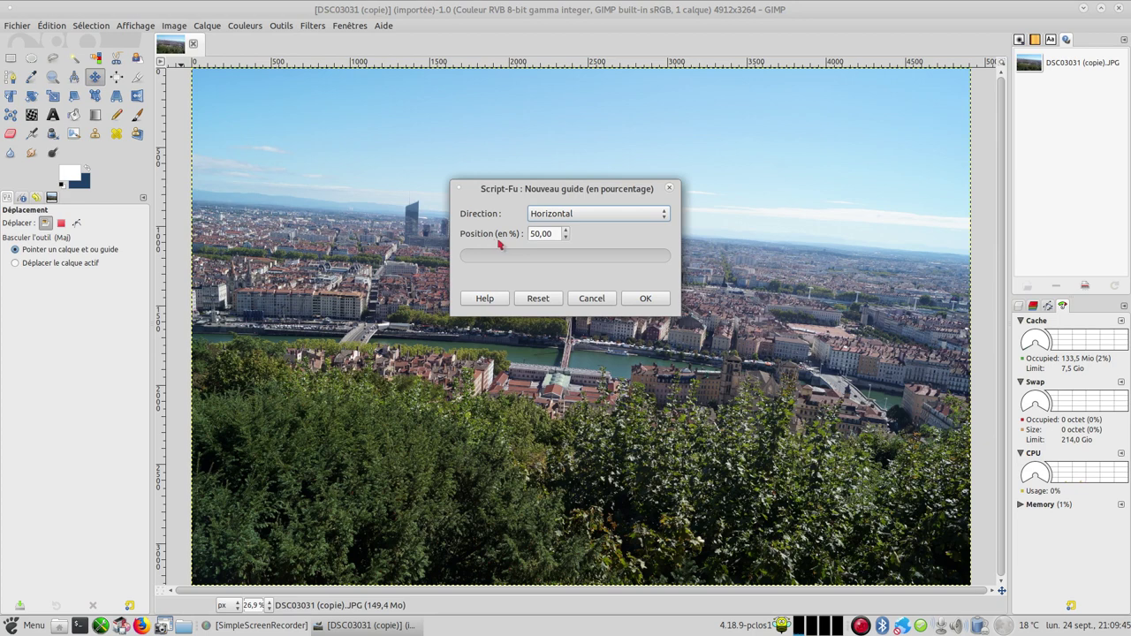
left_click(645, 299)
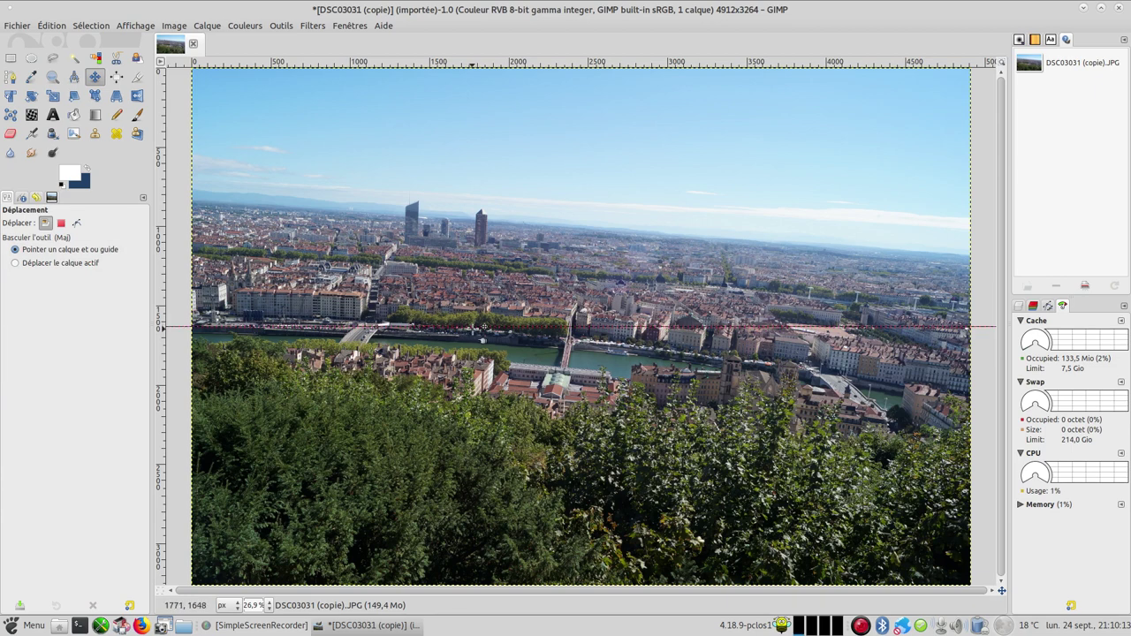
Drag the horizontal guide up to the riverbank horizon line and select the Rotate tool.
left_click_drag(484, 327, 484, 325)
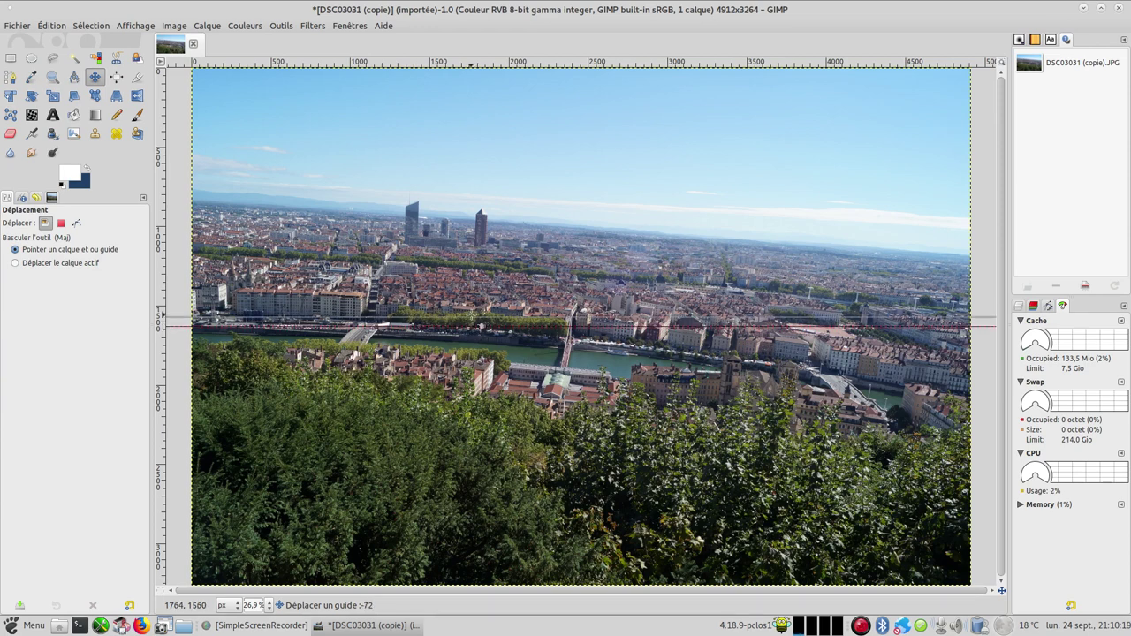
mouse_move(483, 328)
left_mouse_down()
mouse_move(489, 265)
mouse_move(518, 224)
left_mouse_up()
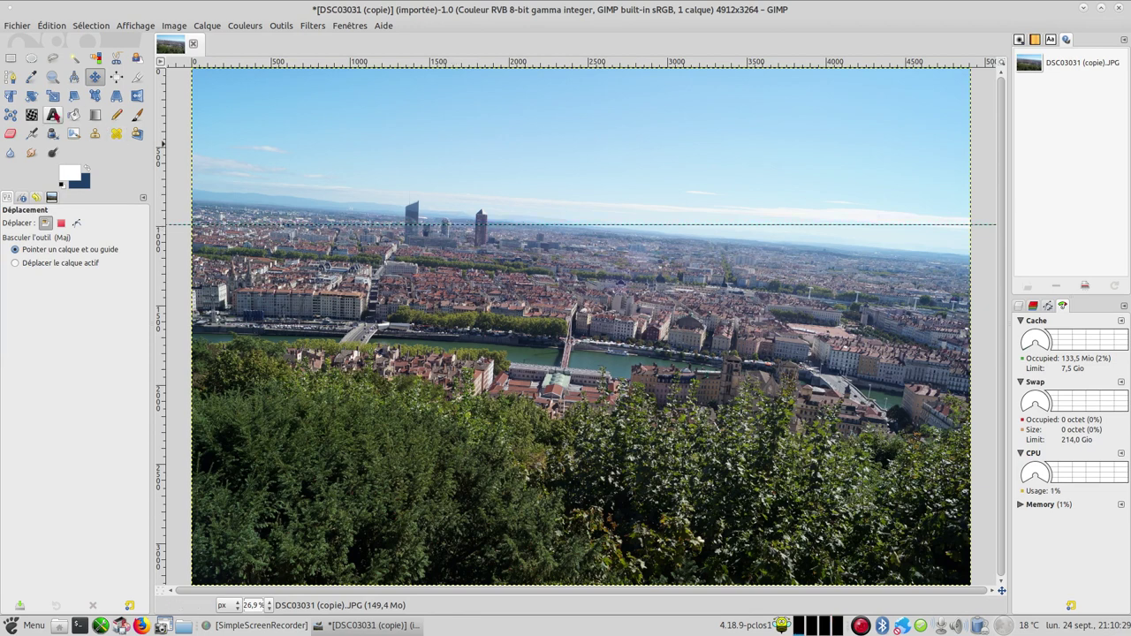
left_click(32, 96)
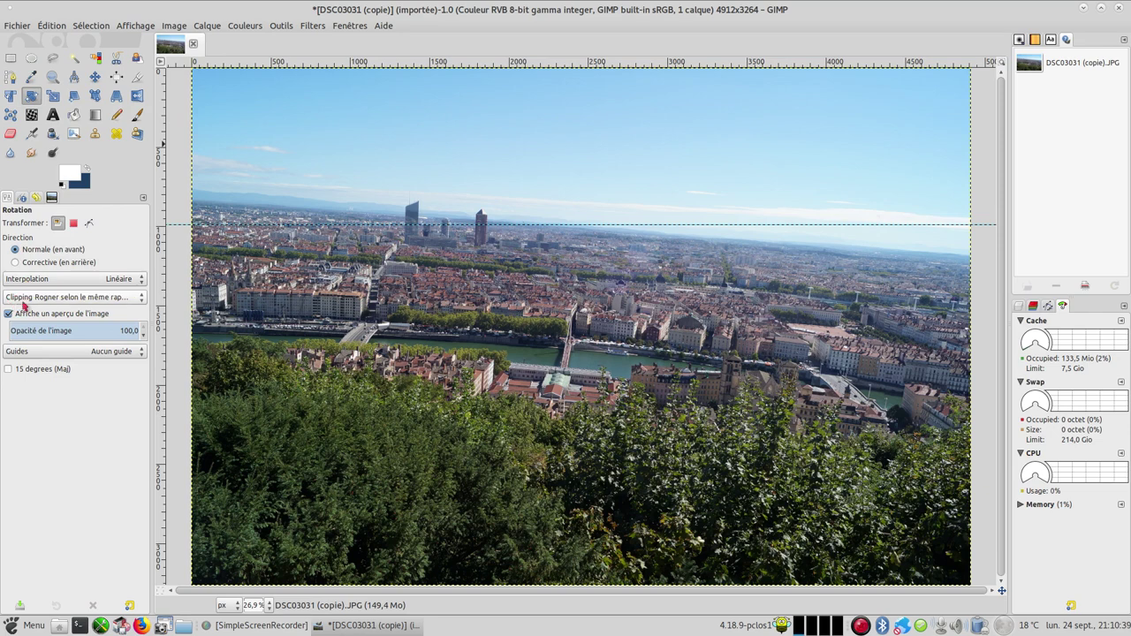
Set Rotate clipping to 'Rogner selon le même rapport' and start a rotation on the canvas.
left_click(25, 302)
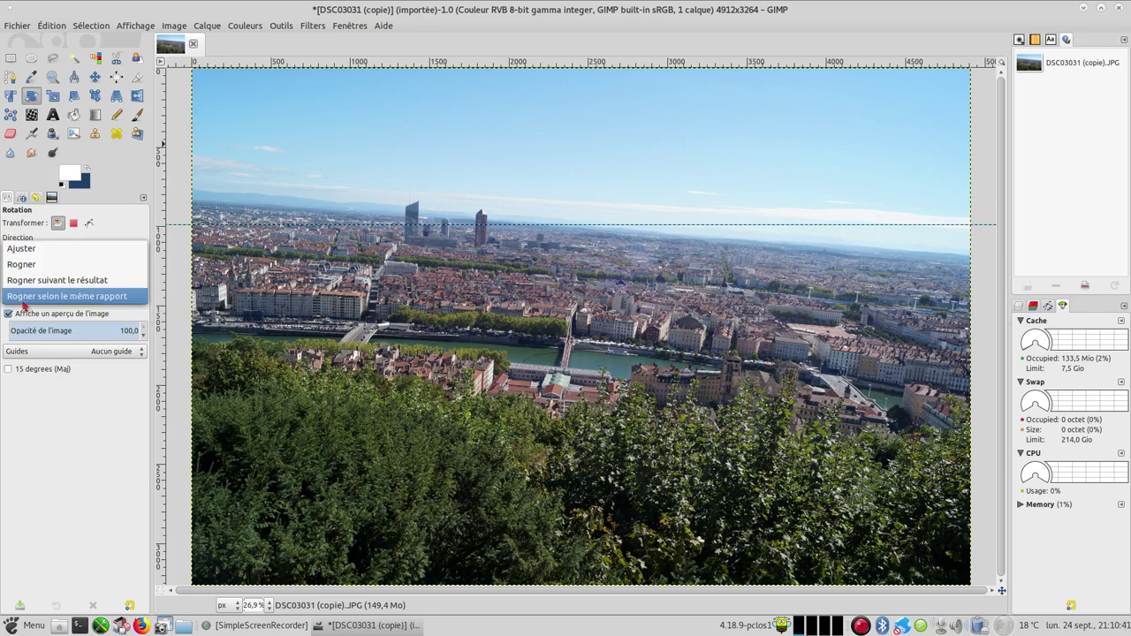
left_click(24, 302)
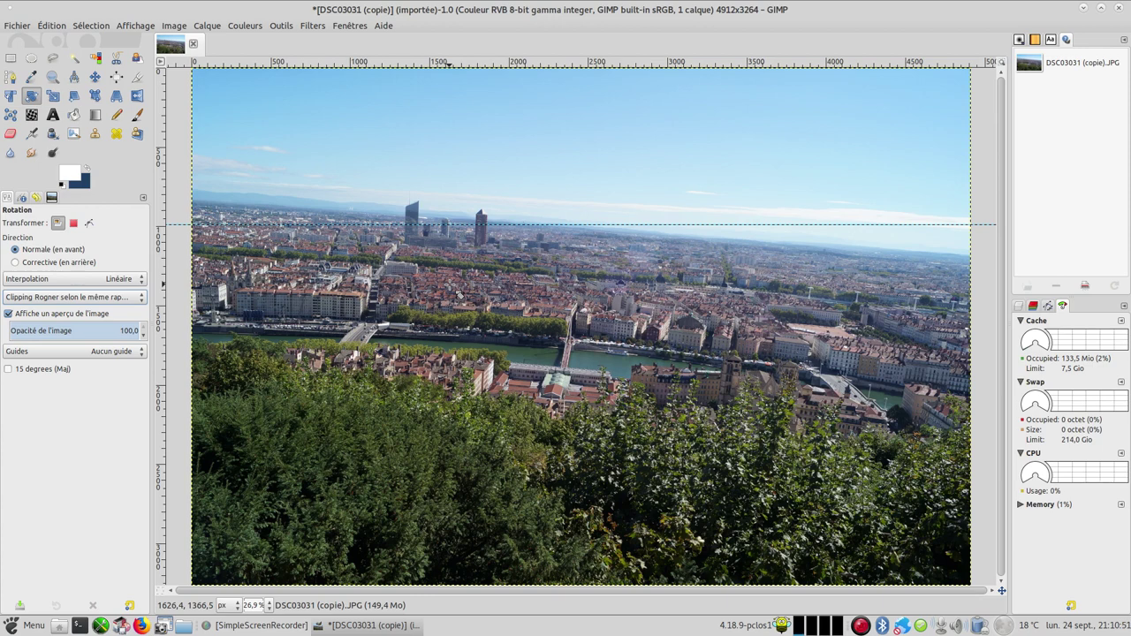
left_click(458, 295)
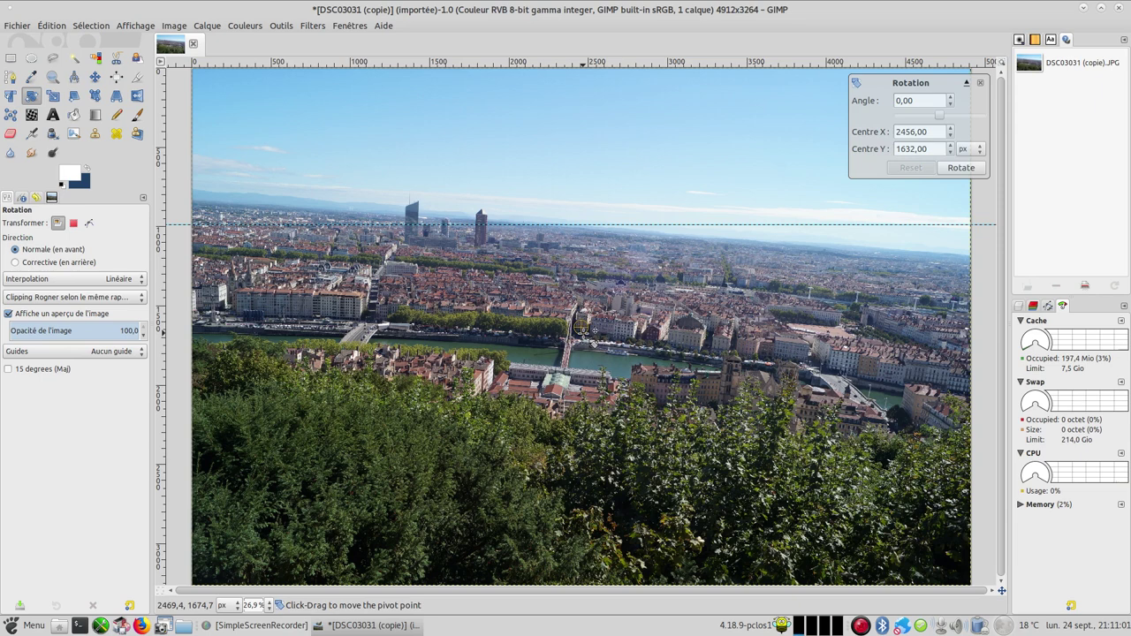
Shift the pivot up, drag the photo to a -3.85° angle, and apply the rotation.
left_click_drag(582, 332, 551, 242)
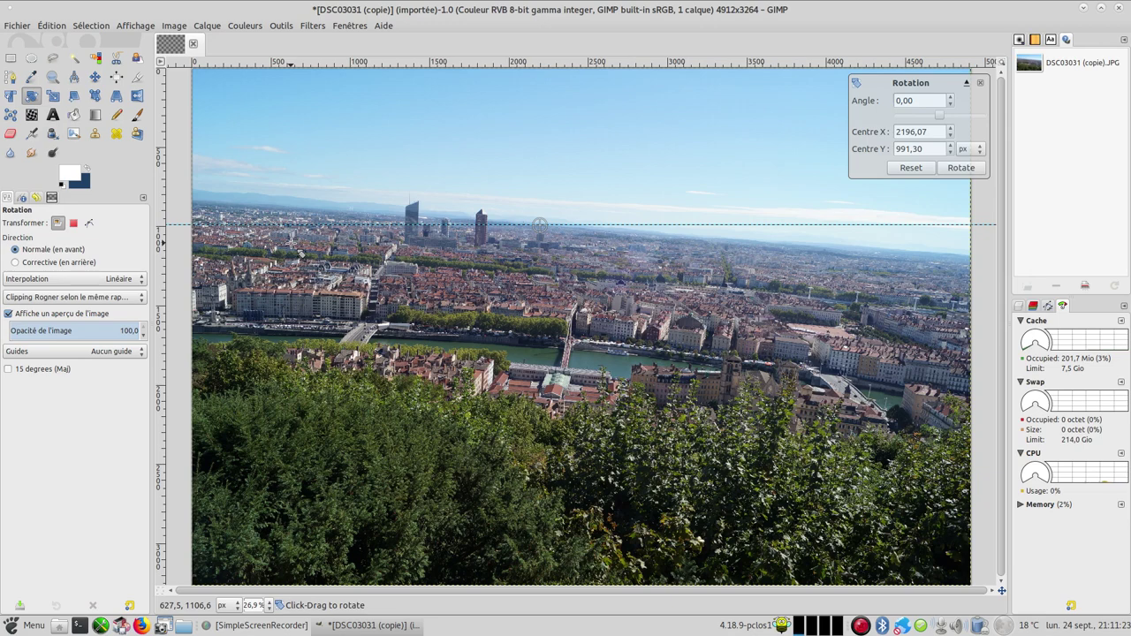
left_click_drag(294, 245, 292, 260)
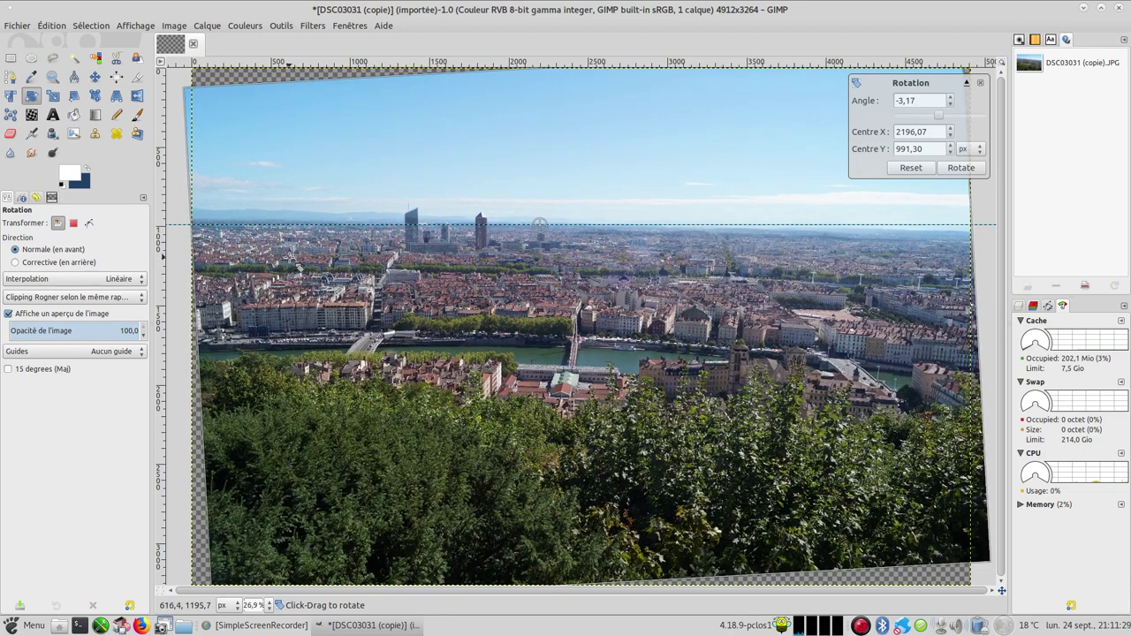
left_click_drag(298, 266, 299, 270)
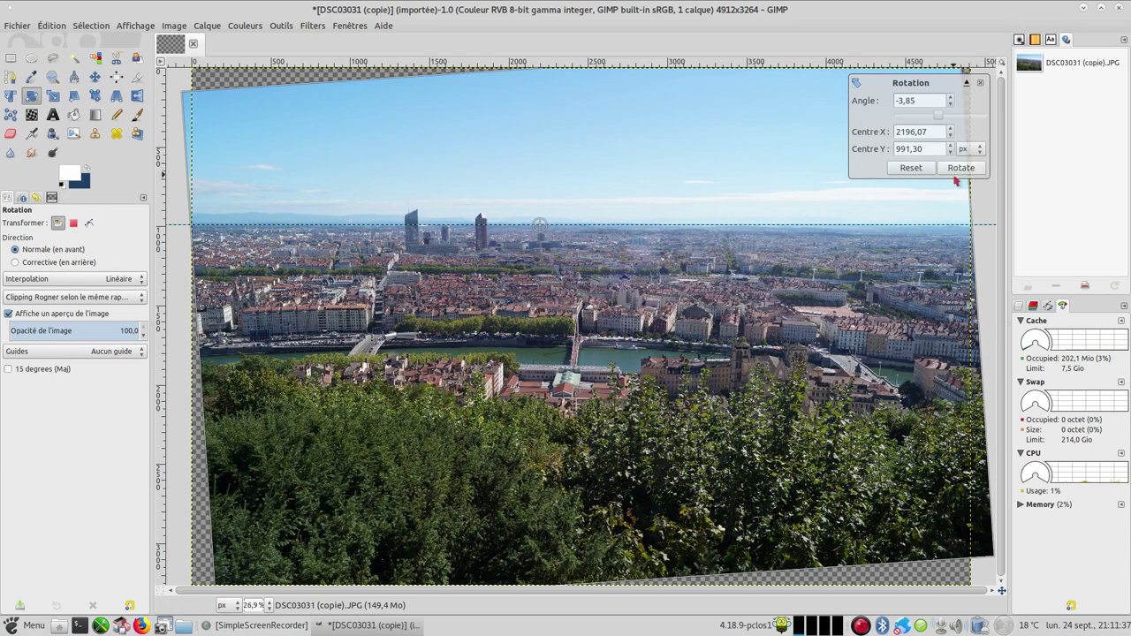
left_click(960, 168)
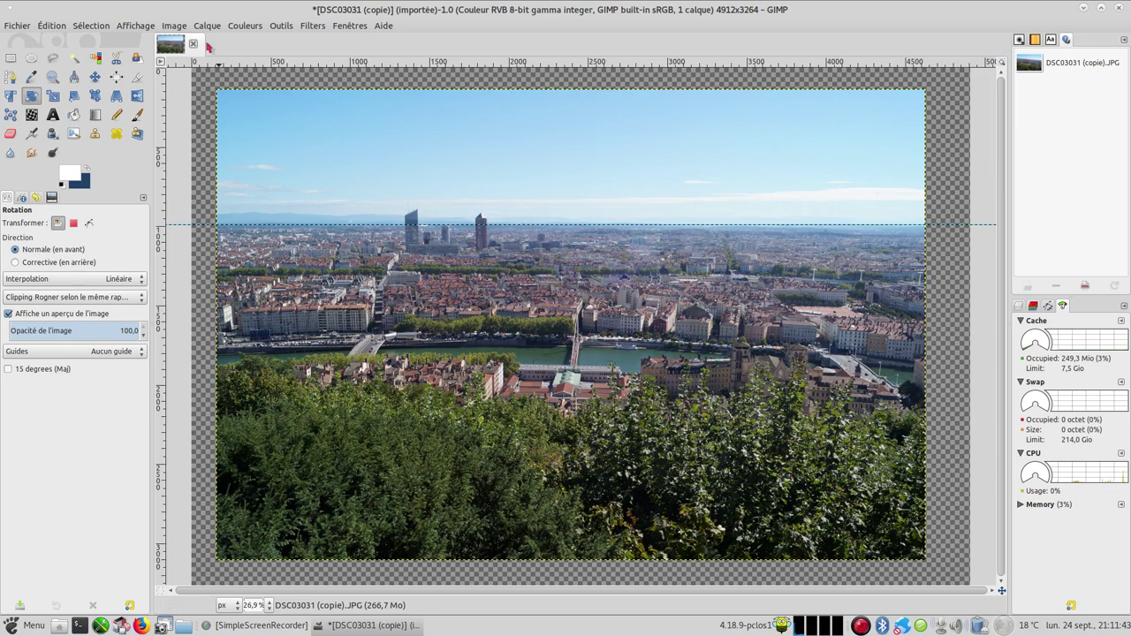
Fit the canvas to the 4470x2971 layer, export as (copie).JPG at quality 94, and minimize GIMP.
left_click(174, 26)
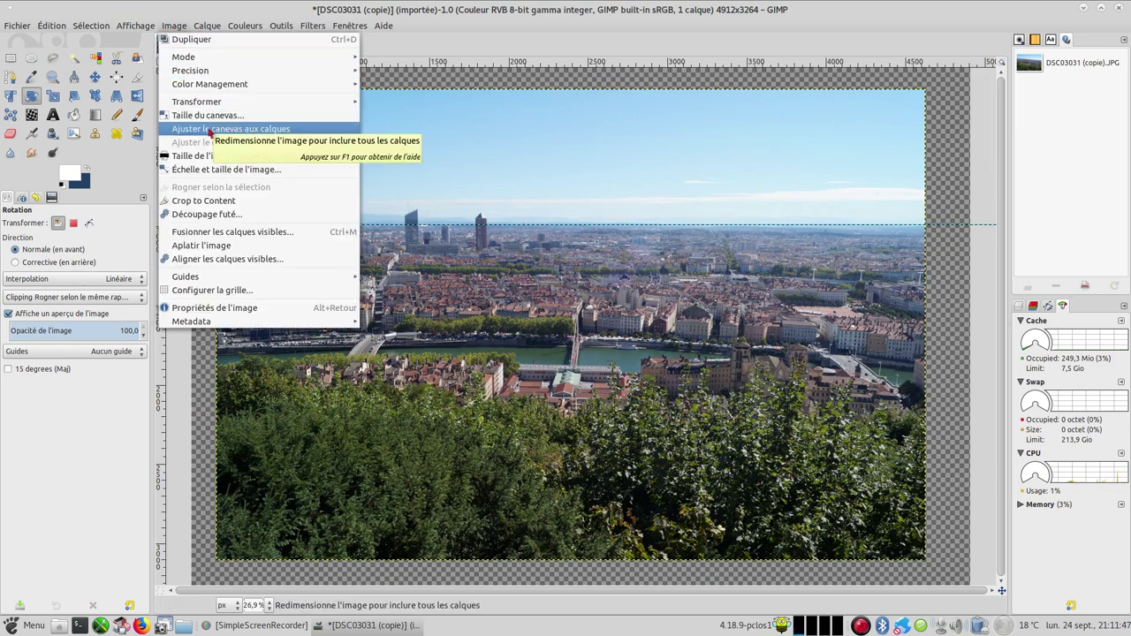
left_click(210, 131)
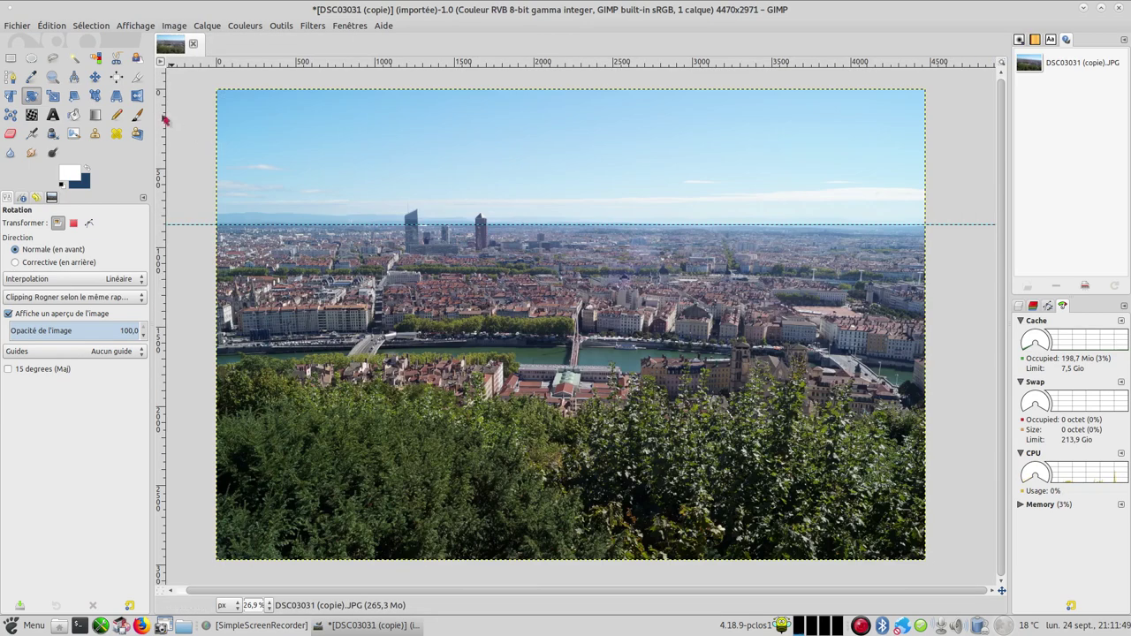
left_click(16, 27)
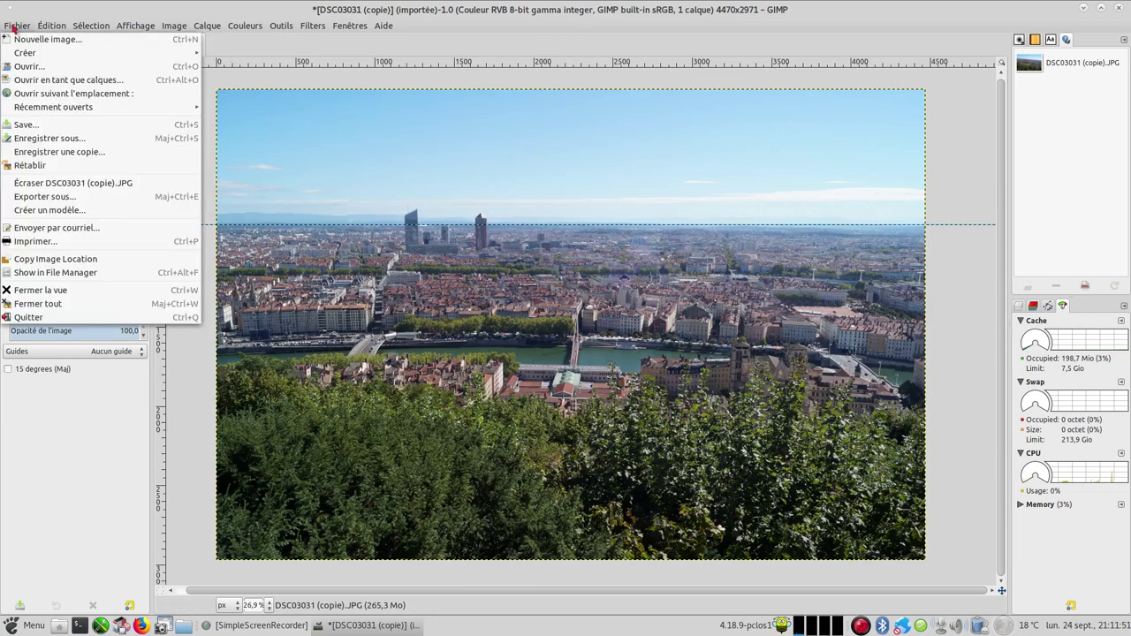
left_click(62, 198)
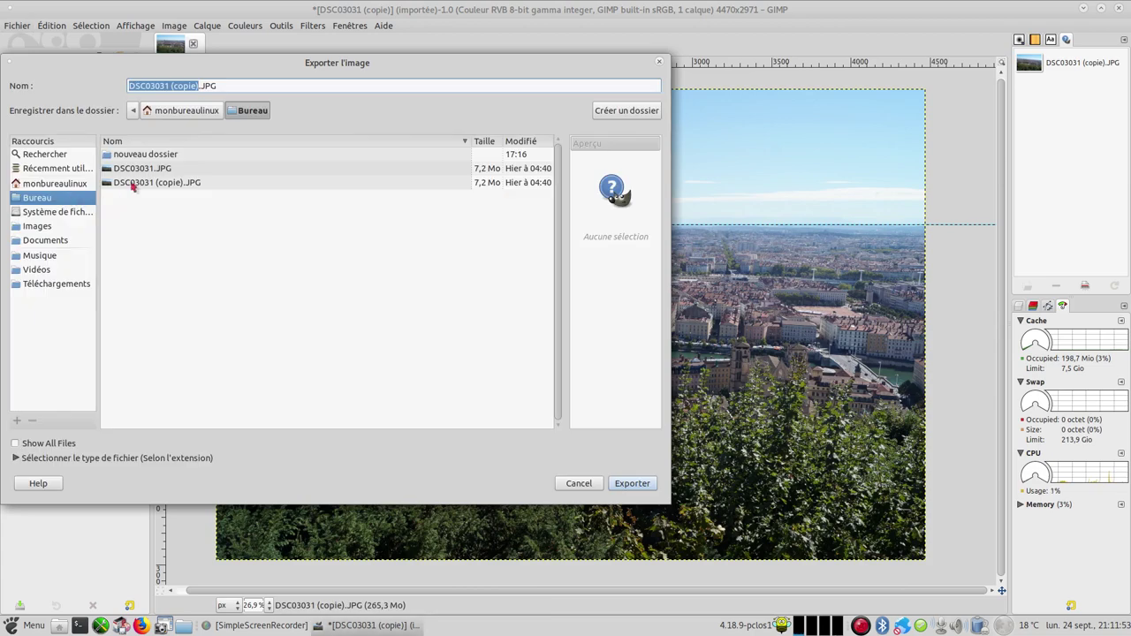
left_click(172, 87)
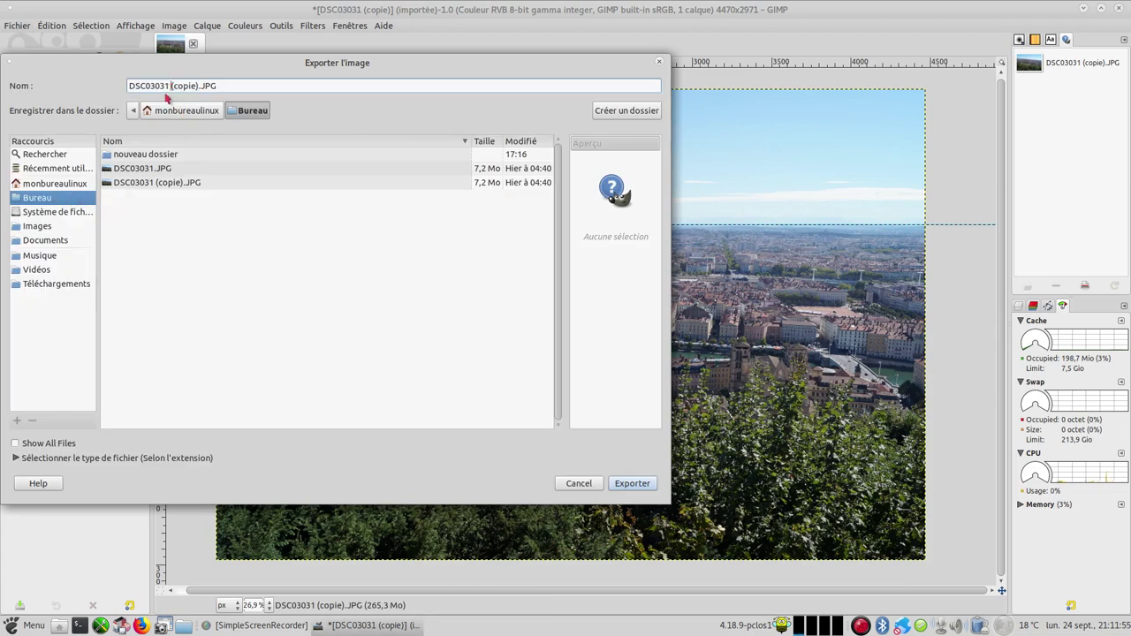
key("BackSpace")
key("BackSpace")
key("BackSpace")
key("BackSpace")
key("BackSpace")
key("BackSpace")
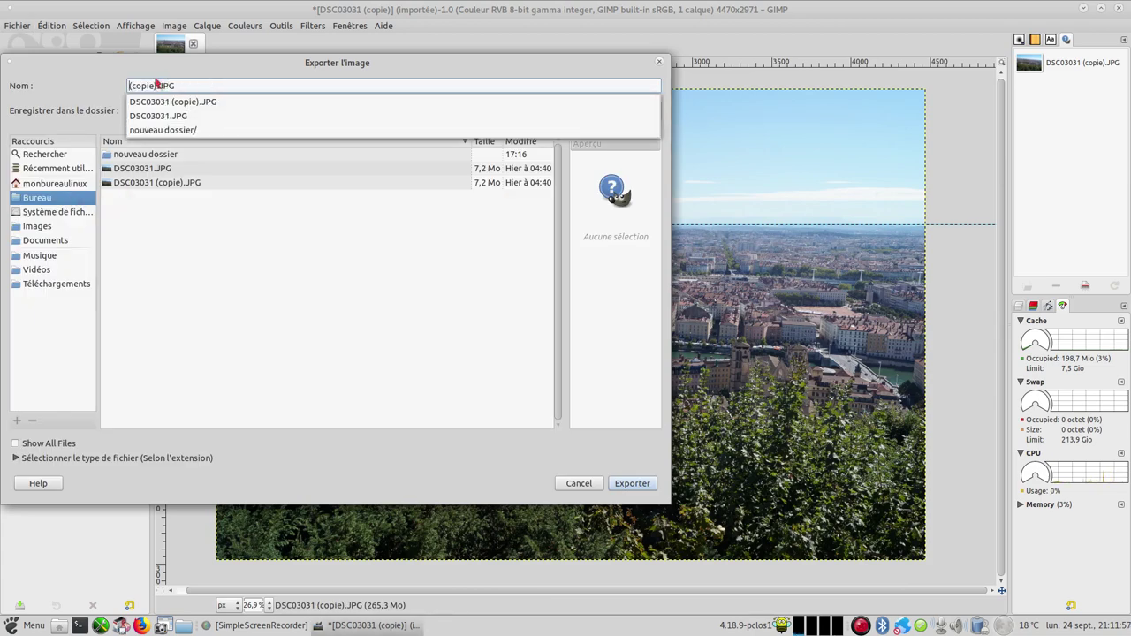
left_click(632, 483)
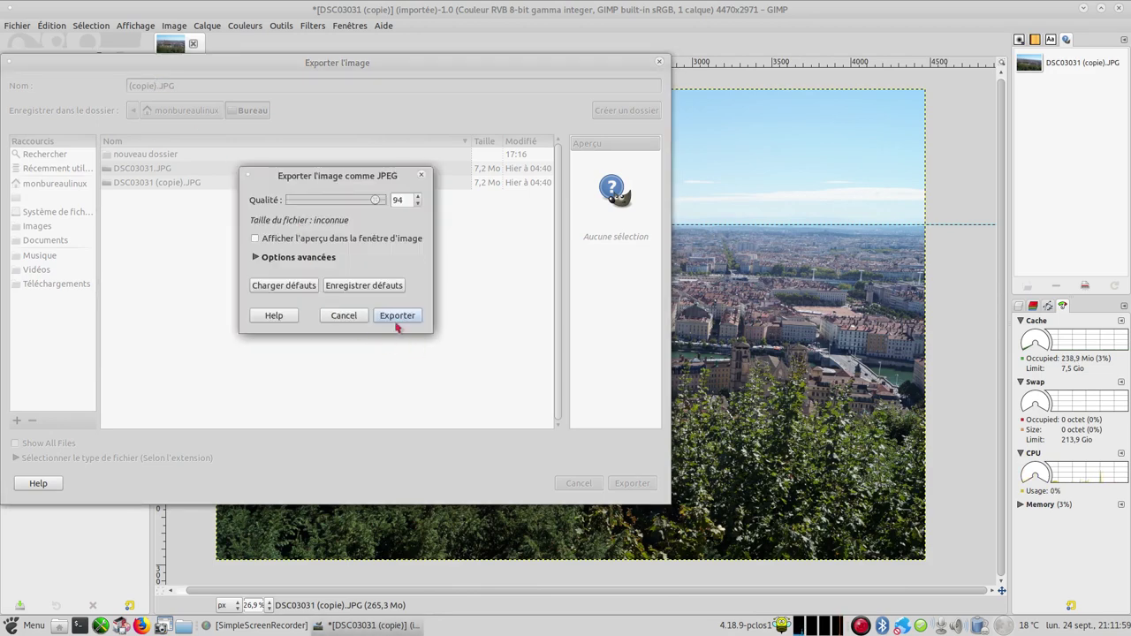
left_click(397, 315)
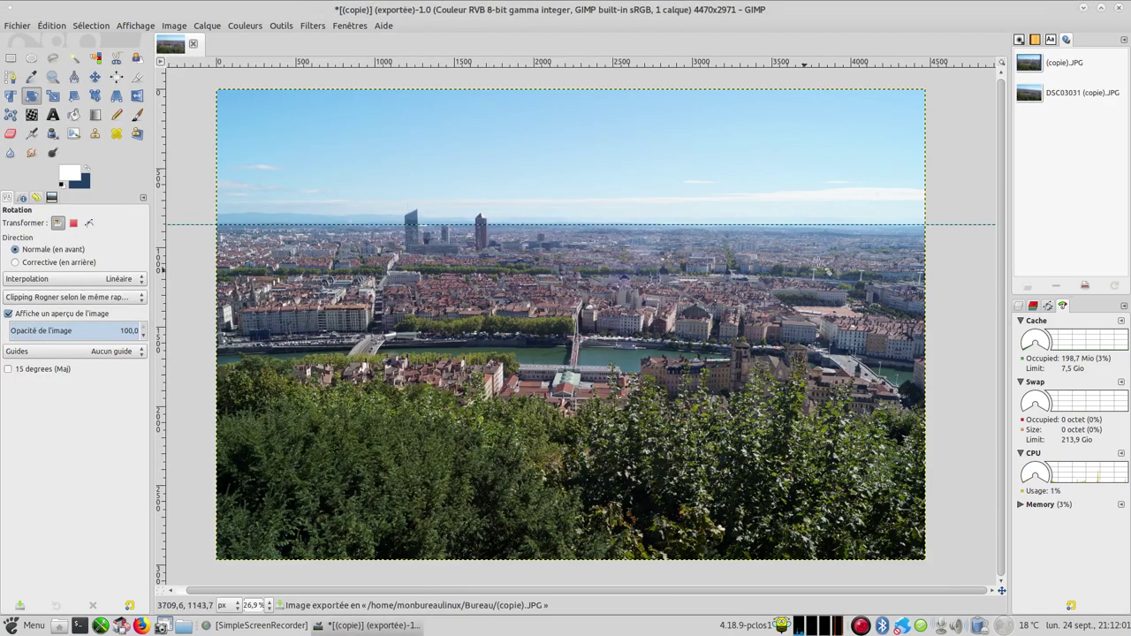
left_click(1084, 8)
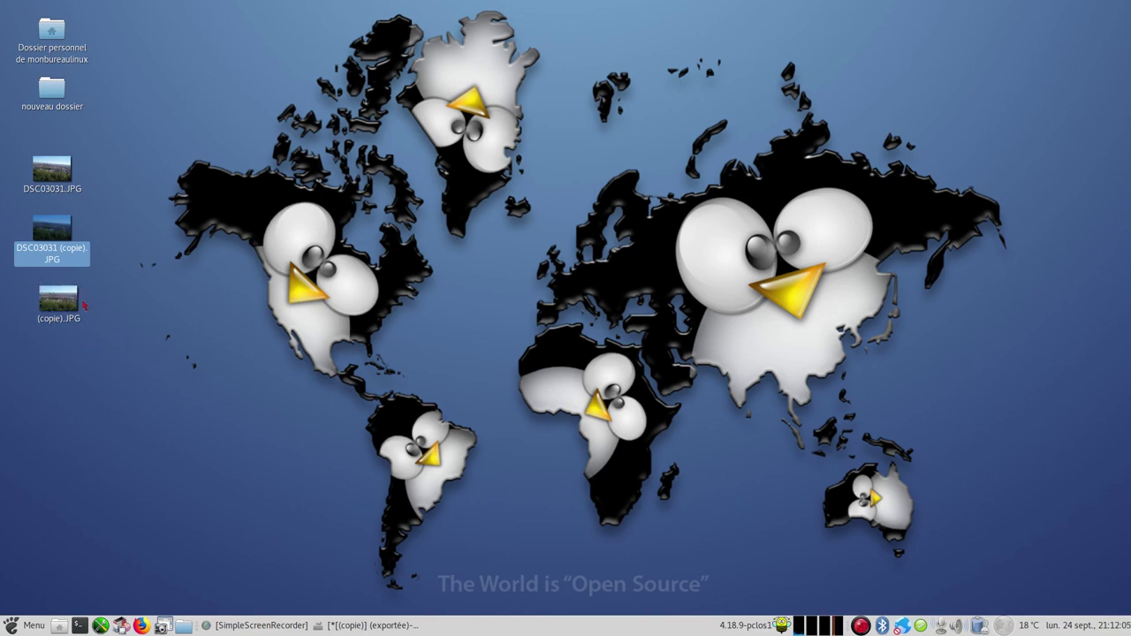
Open DSC03031 (copie).JPG in Eye of MATE, flip to the straightened (copie).JPG and back, then minimize.
right_click(60, 228)
left_click(145, 237)
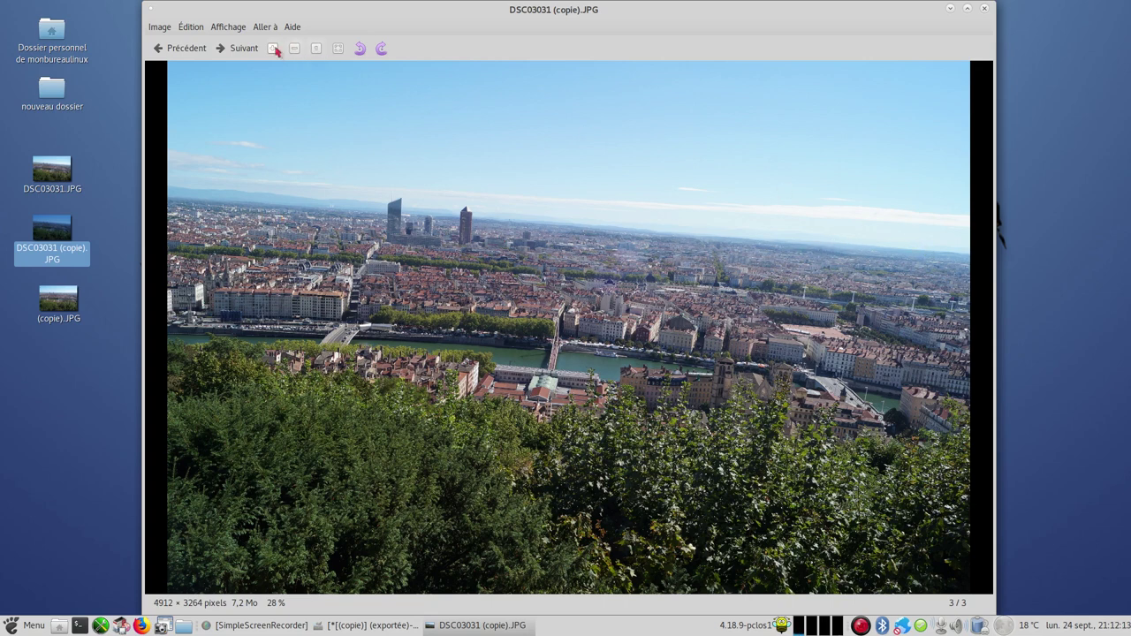
left_click(243, 48)
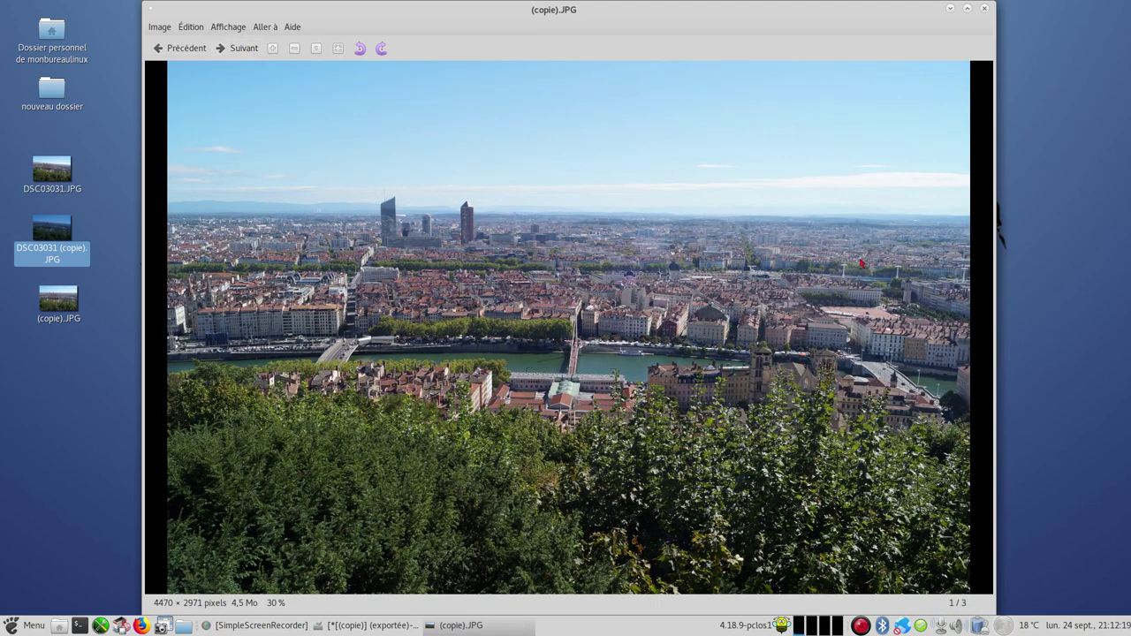
left_click(186, 51)
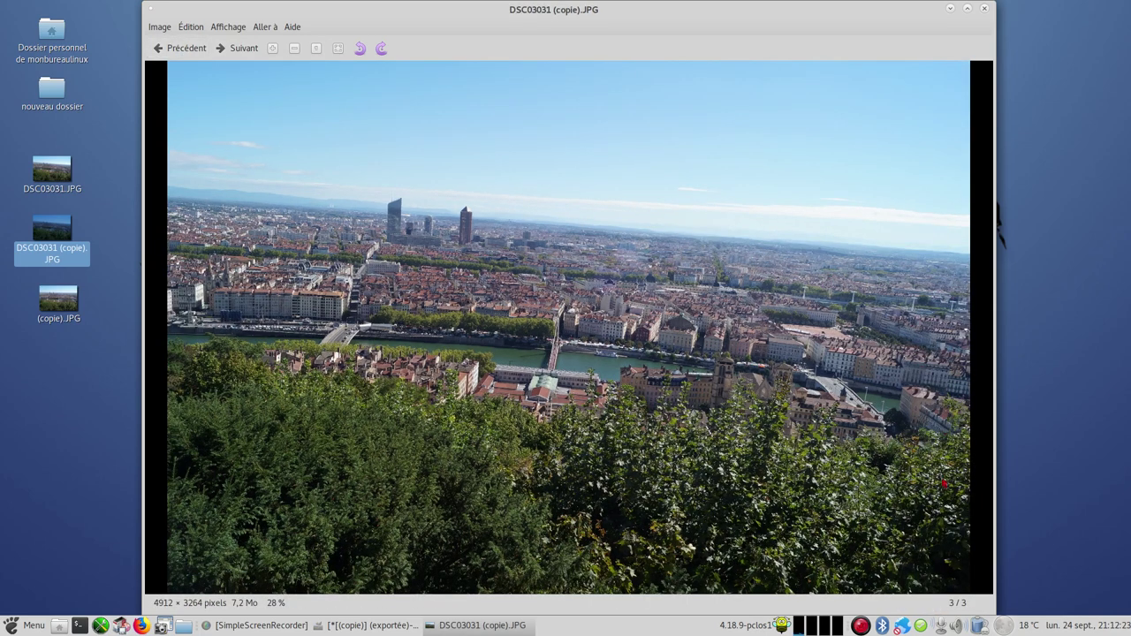
left_click(239, 50)
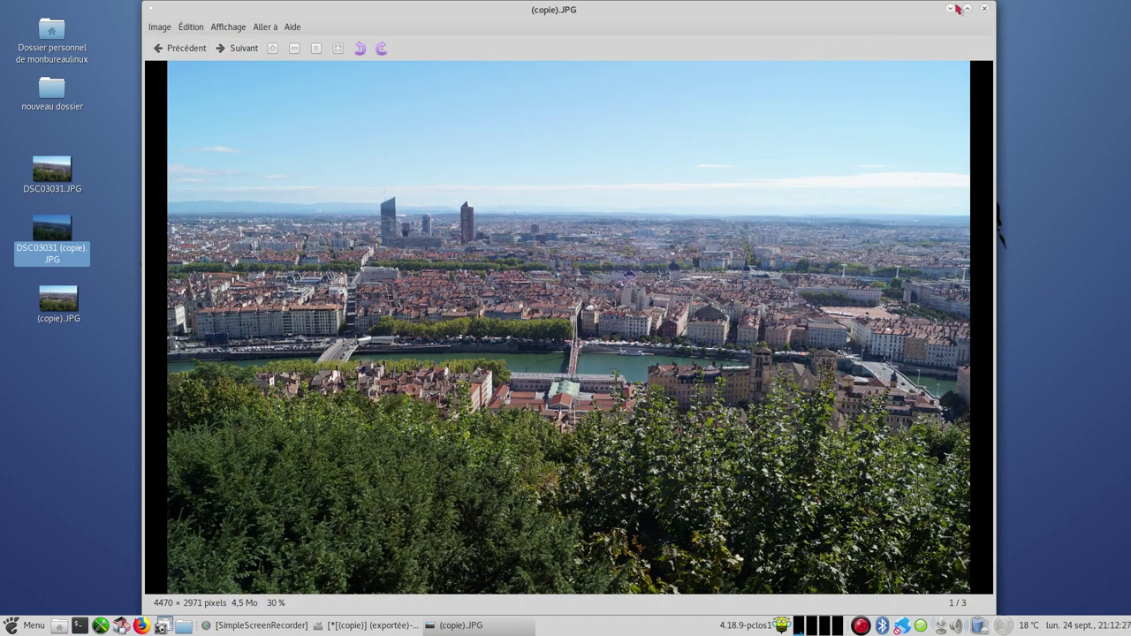
left_click(950, 9)
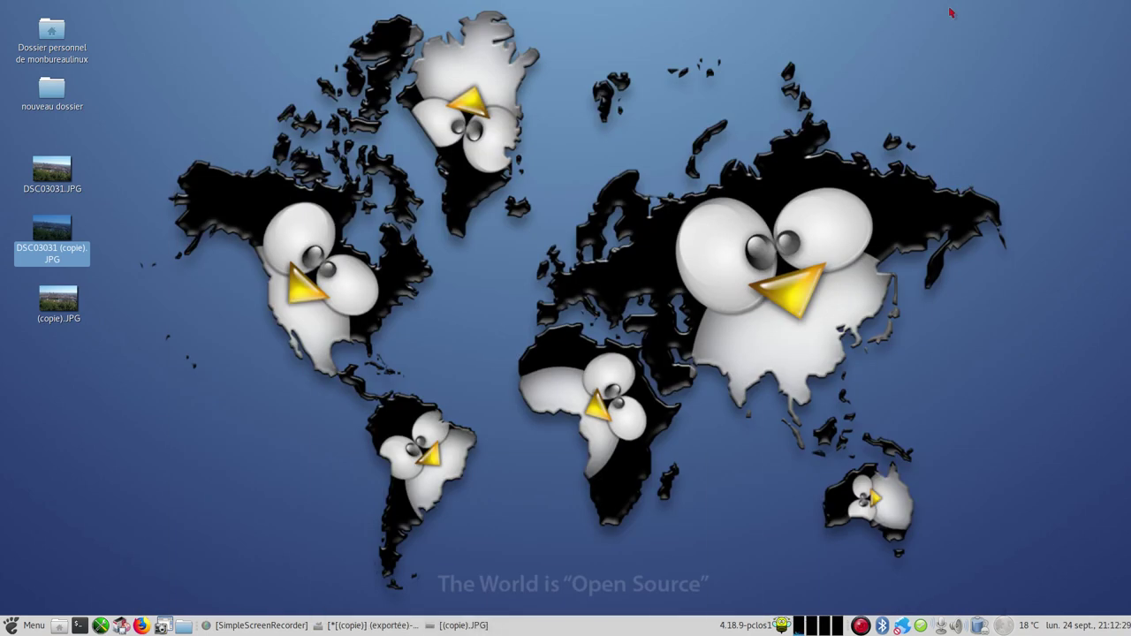